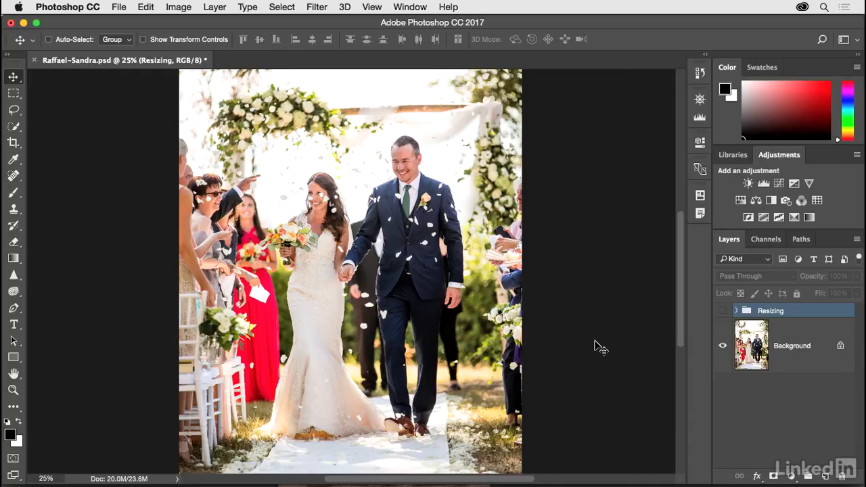
- Show the Resizing layer group to read the four listed resizing steps, and hide the group again
{"action": "left_click", "coordinate": [724, 313]}
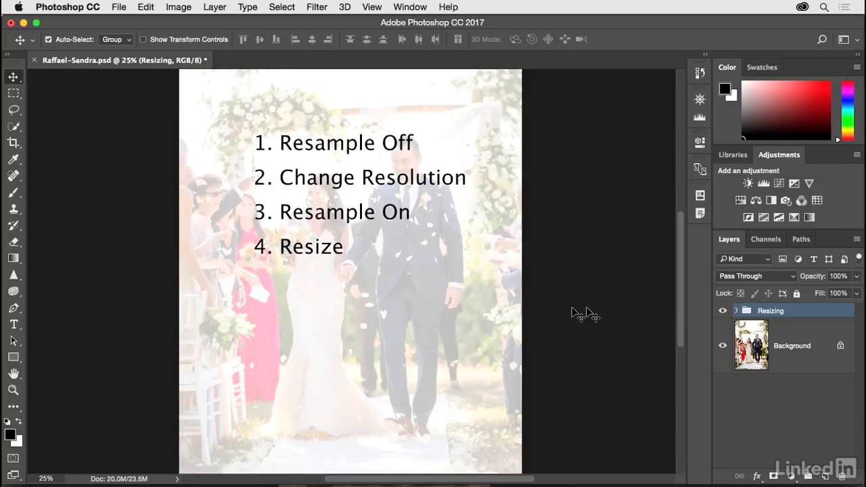
{"action": "key", "text": "super+plus"}
{"action": "key", "text": "super+plus"}
{"action": "left_click_drag", "start_coordinate": [467, 248], "coordinate": [457, 397]}
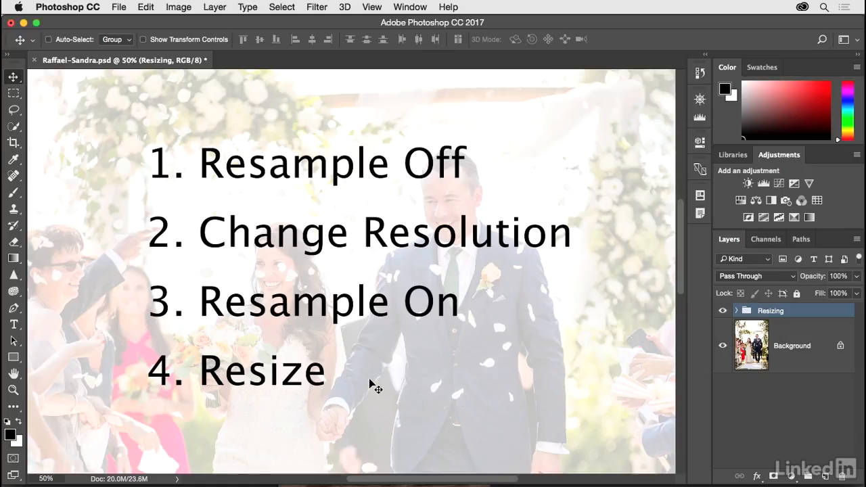
{"action": "left_click", "coordinate": [723, 312]}
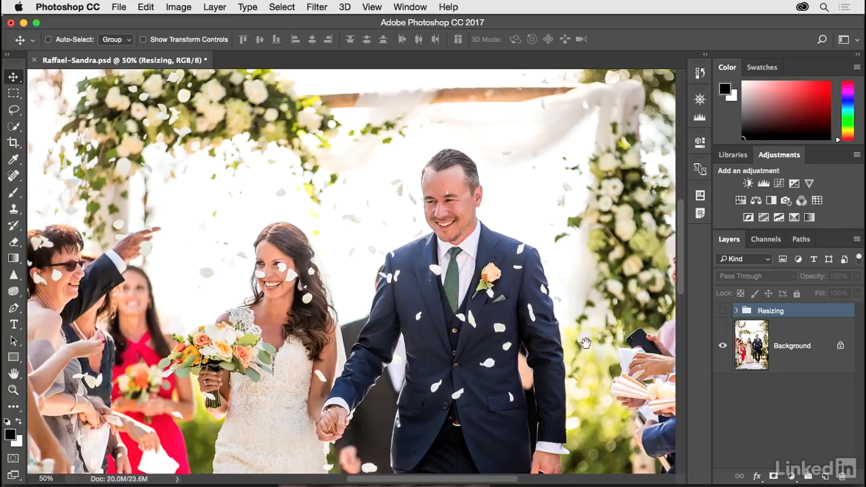
{"action": "scroll", "coordinate": [588, 339], "scroll_direction": "down", "scroll_amount": 3}
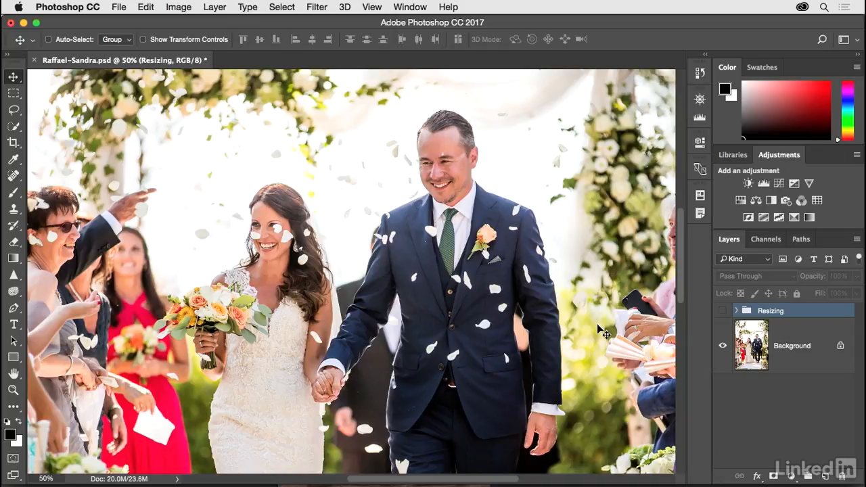
- Open the Image Size settings with the Background layer selected and display the dimensions in inches
{"action": "left_click", "coordinate": [750, 344]}
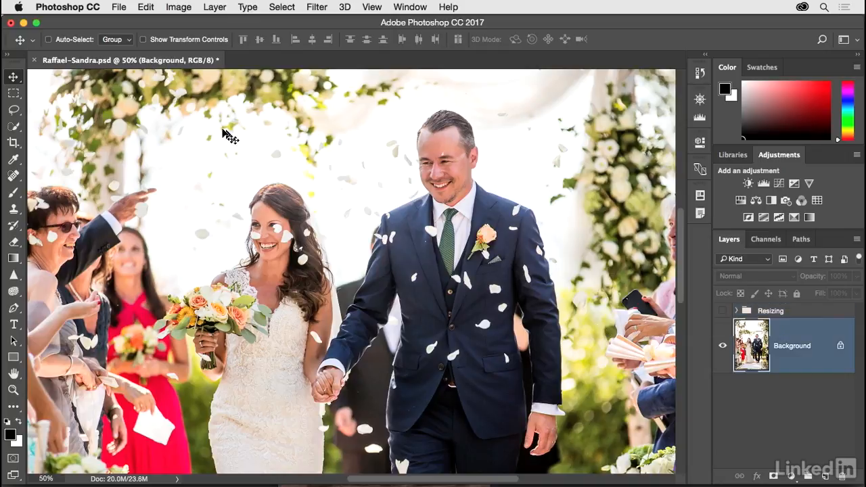
{"action": "left_click", "coordinate": [179, 7]}
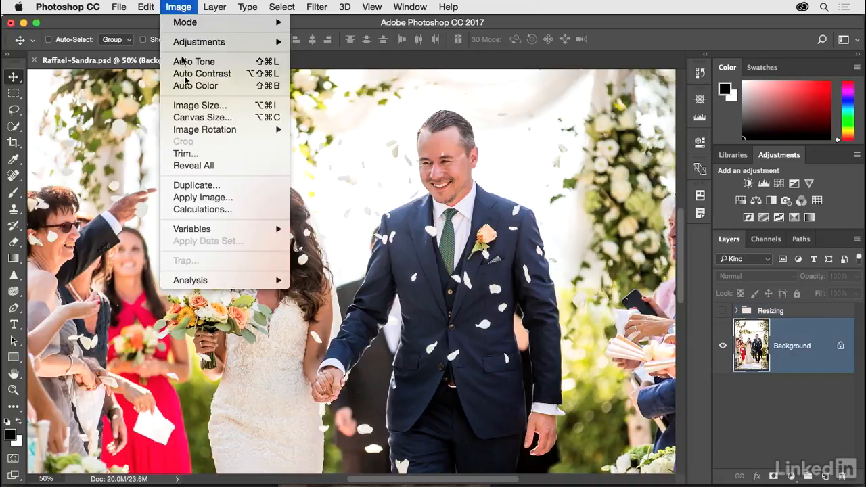
{"action": "left_click", "coordinate": [236, 106]}
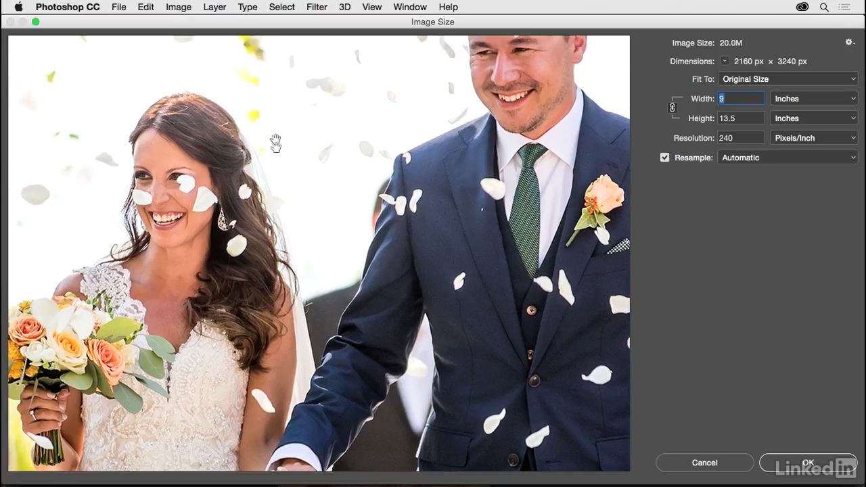
{"action": "left_click_drag", "start_coordinate": [275, 138], "coordinate": [258, 180]}
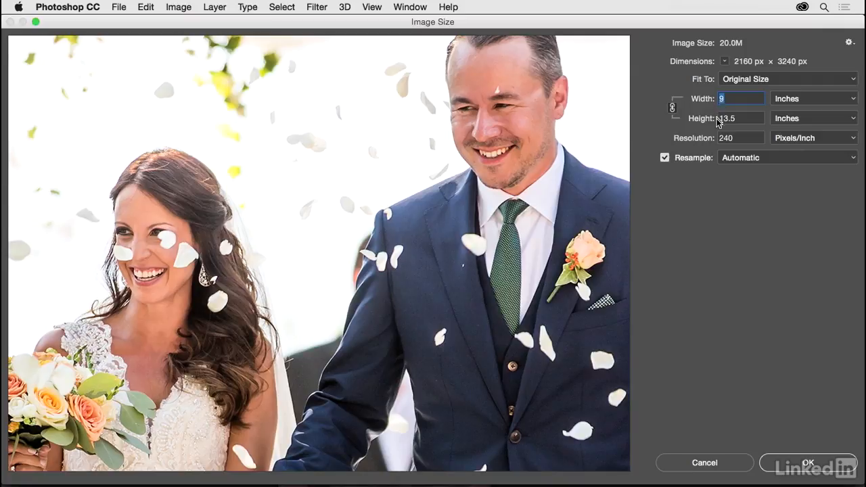
{"action": "left_click", "coordinate": [726, 62]}
{"action": "left_click", "coordinate": [733, 92]}
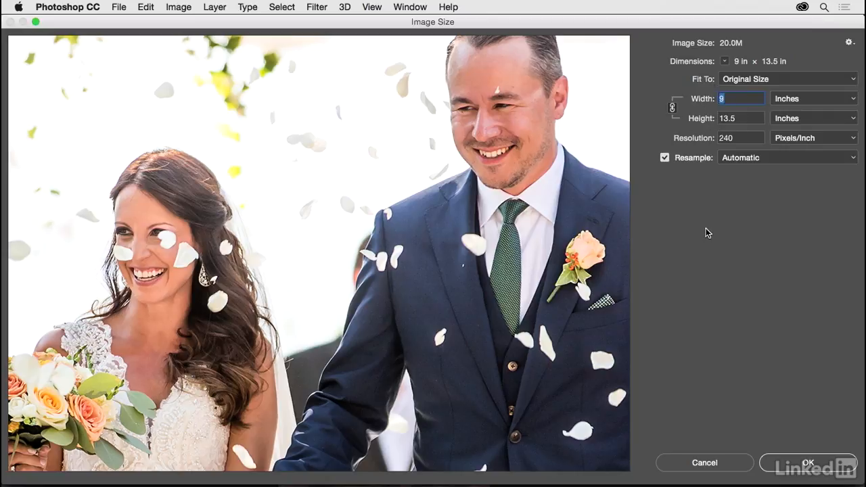
- Turn off resampling and set the image resolution to 300 pixels/inch
{"action": "left_click", "coordinate": [666, 158]}
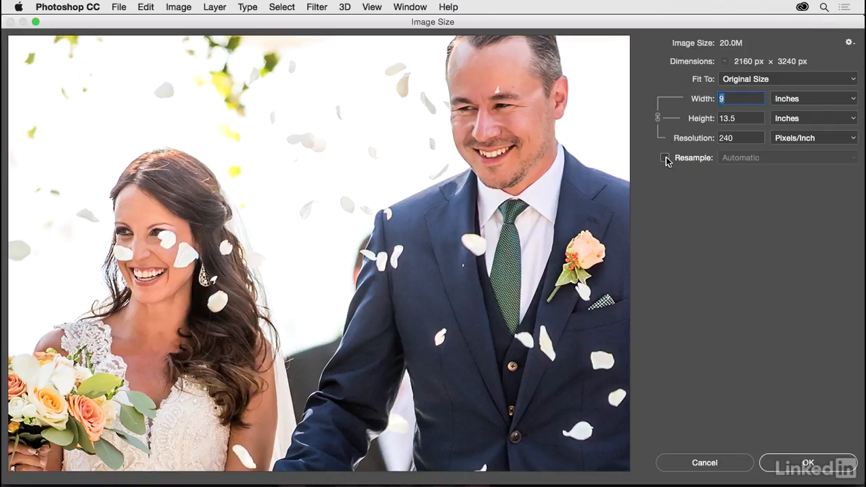
{"action": "double_click", "coordinate": [730, 139]}
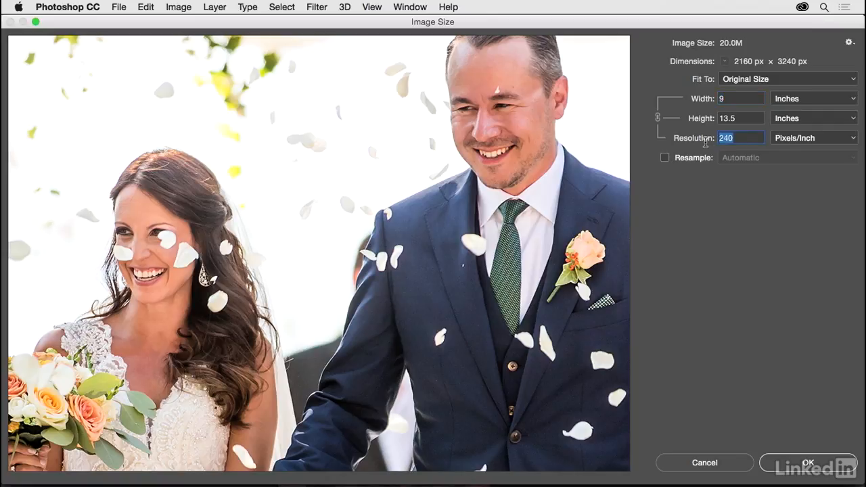
{"action": "type", "text": "300"}
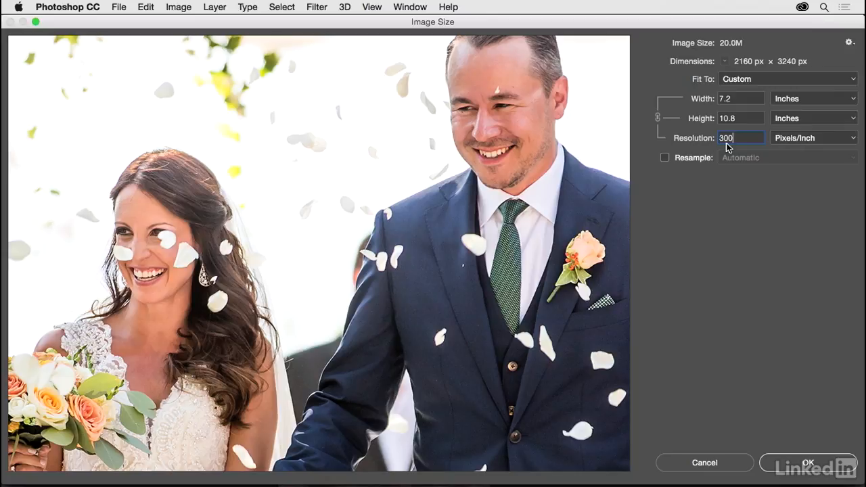
- Turn resampling back on, set the image width to 5 inches, and inspect the couple in the preview
{"action": "left_click", "coordinate": [666, 159]}
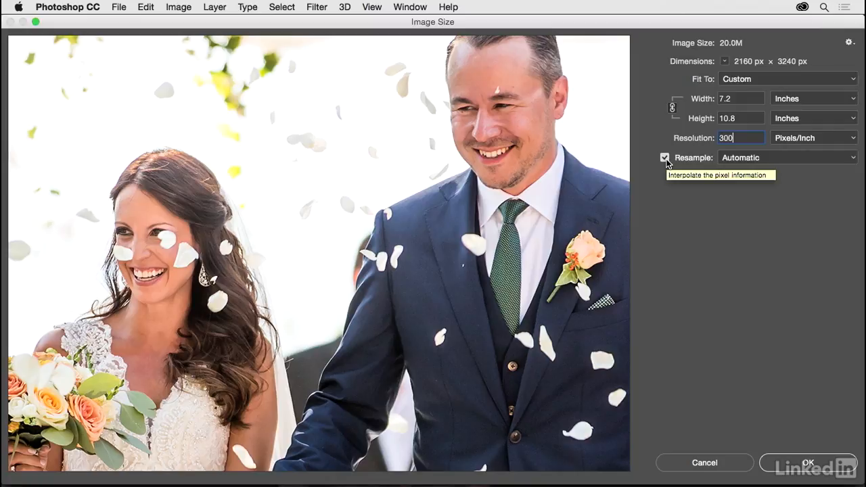
{"action": "double_click", "coordinate": [735, 99]}
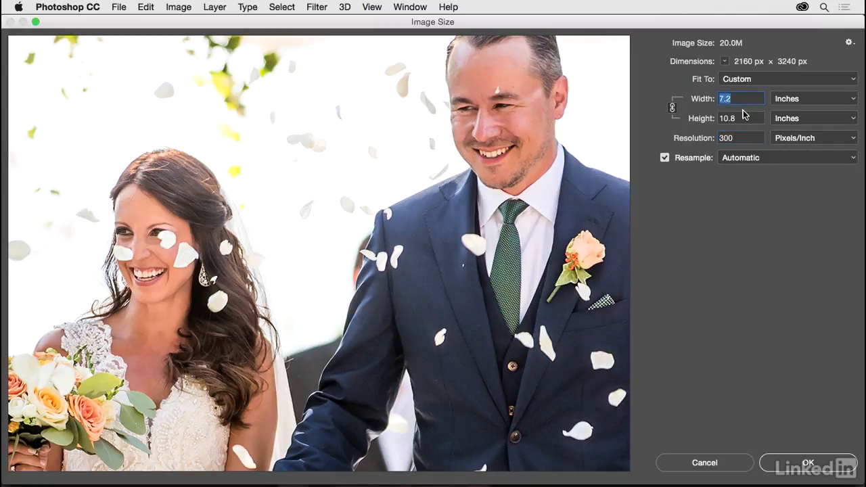
{"action": "type", "text": "5"}
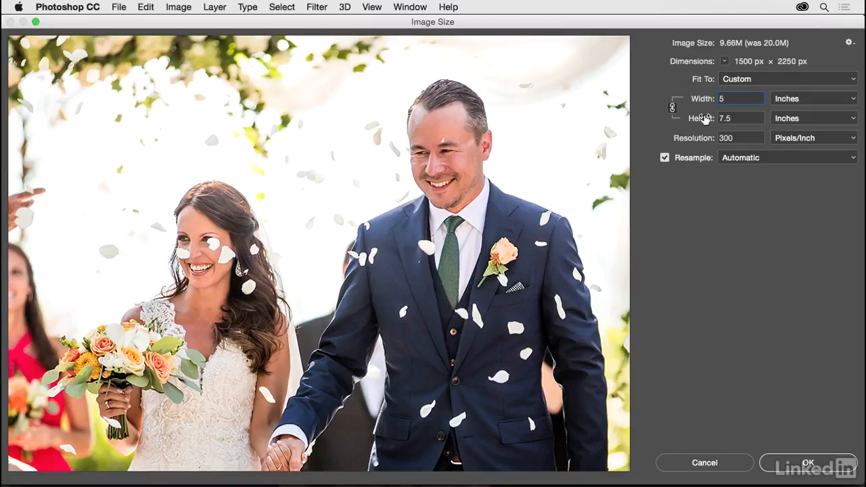
{"action": "left_click_drag", "start_coordinate": [503, 242], "coordinate": [500, 205]}
{"action": "left_click_drag", "start_coordinate": [454, 136], "coordinate": [451, 136]}
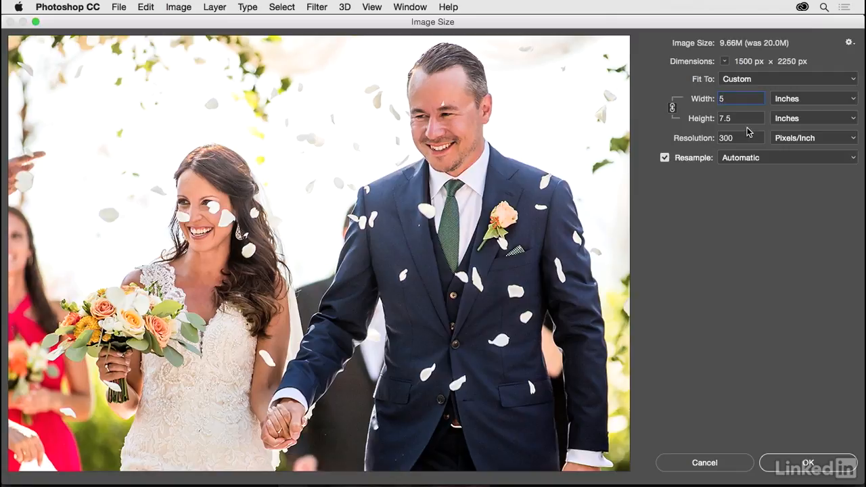
- Try setting the image height to 7 inches with the proportions linked
{"action": "double_click", "coordinate": [734, 103]}
{"action": "key", "text": "Tab"}
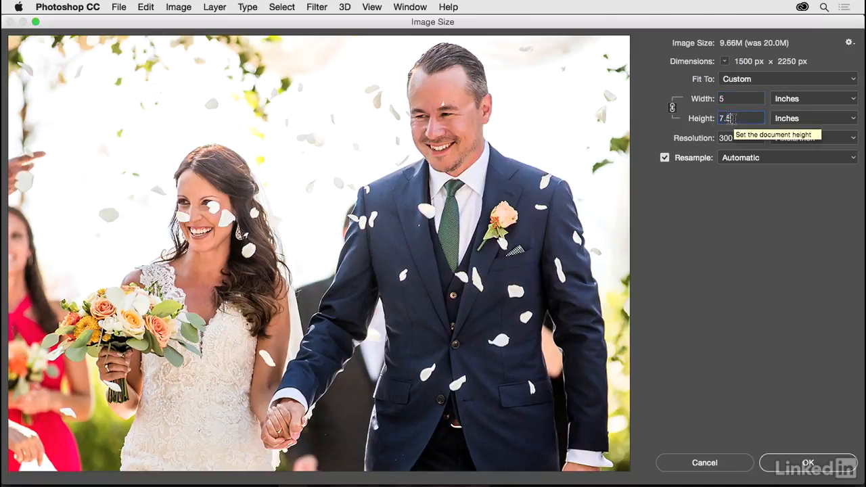
{"action": "type", "text": "7"}
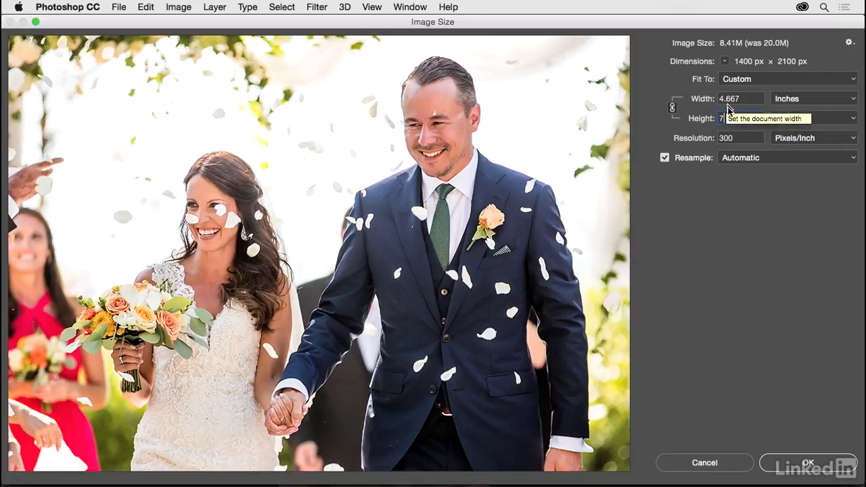
- Return the image width to 5 inches and apply the new image size
{"action": "left_click_drag", "start_coordinate": [744, 100], "coordinate": [718, 100]}
{"action": "type", "text": "5"}
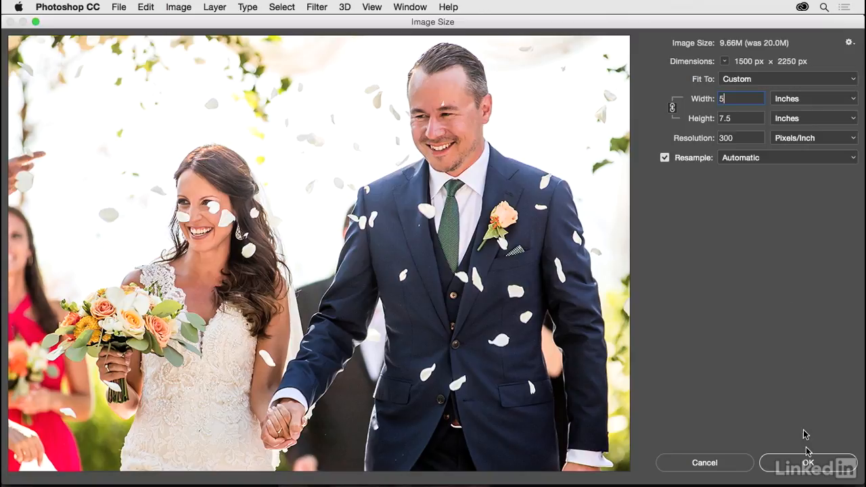
{"action": "left_click", "coordinate": [811, 467]}
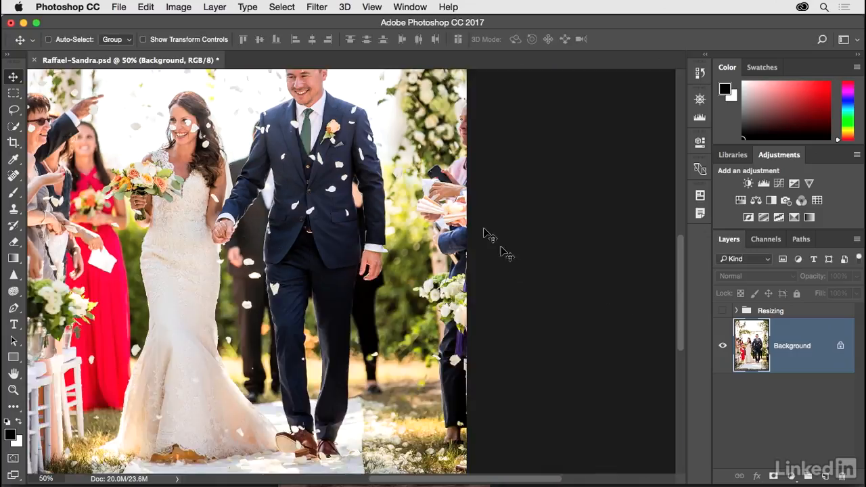
- Set up a fixed-size crop of the photo using W x H x Resolution at 5 in by 7 in and 300 px/in
{"action": "key", "text": "super+minus"}
{"action": "key", "text": "super+minus"}
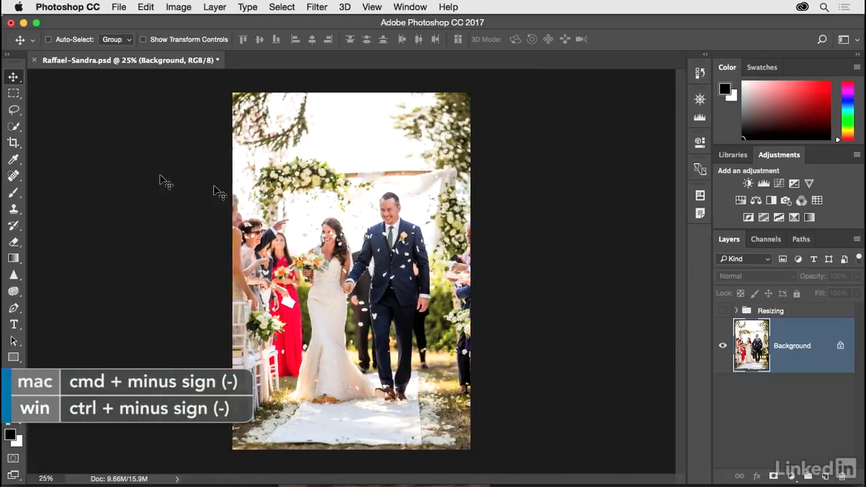
{"action": "left_click", "coordinate": [13, 144]}
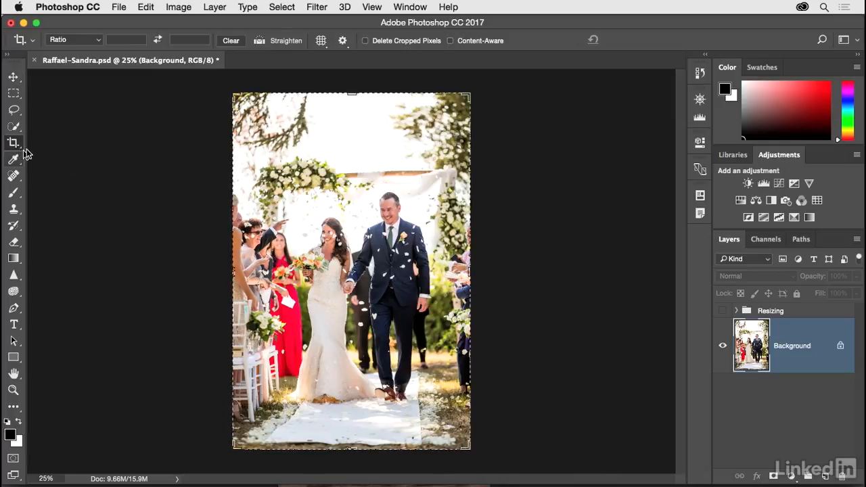
{"action": "left_click", "coordinate": [98, 42]}
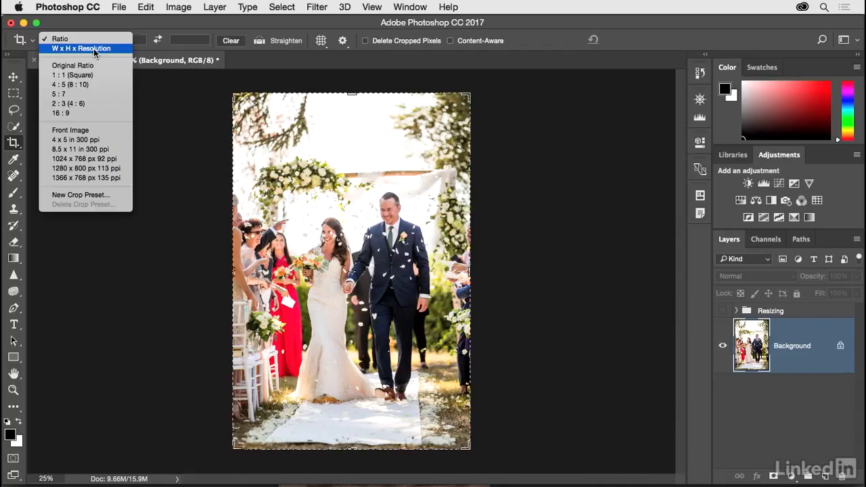
{"action": "left_click", "coordinate": [93, 48]}
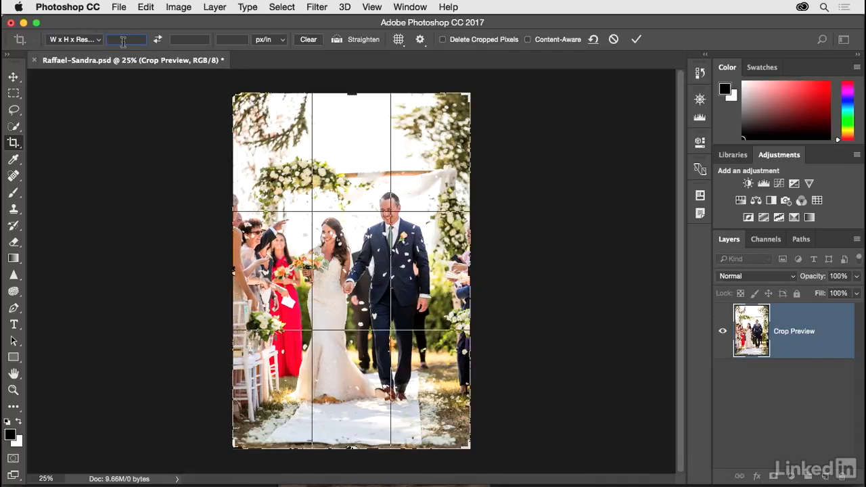
{"action": "type", "text": "5in"}
{"action": "key", "text": "Tab"}
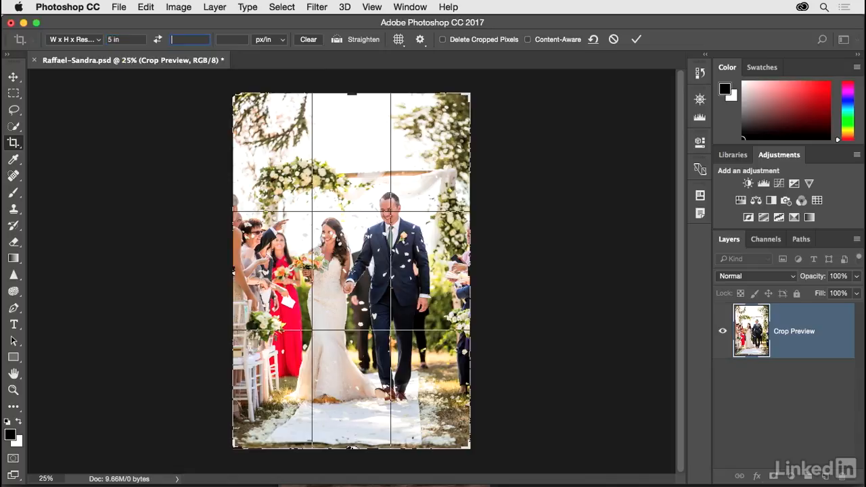
{"action": "type", "text": "7"}
{"action": "key", "text": "Tab"}
{"action": "type", "text": "300"}
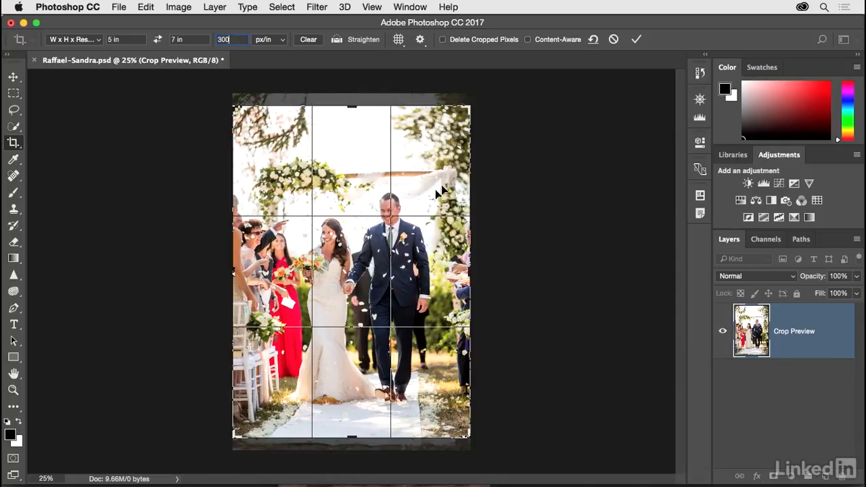
- Shift the photo slightly upward within the crop frame so the crop falls at its upper edge, and commit the crop
{"action": "mouse_move", "coordinate": [432, 191]}
{"action": "left_mouse_down"}
{"action": "mouse_move", "coordinate": [433, 174]}
{"action": "mouse_move", "coordinate": [435, 187]}
{"action": "left_mouse_up"}
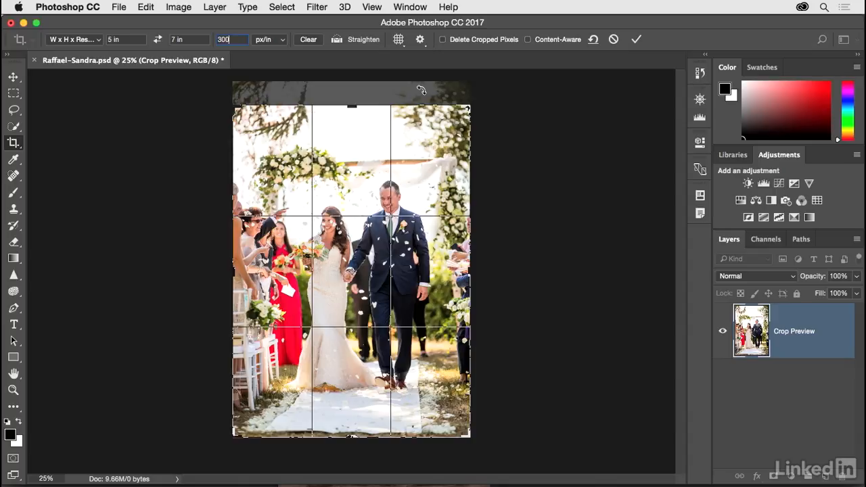
{"action": "left_click", "coordinate": [635, 41]}
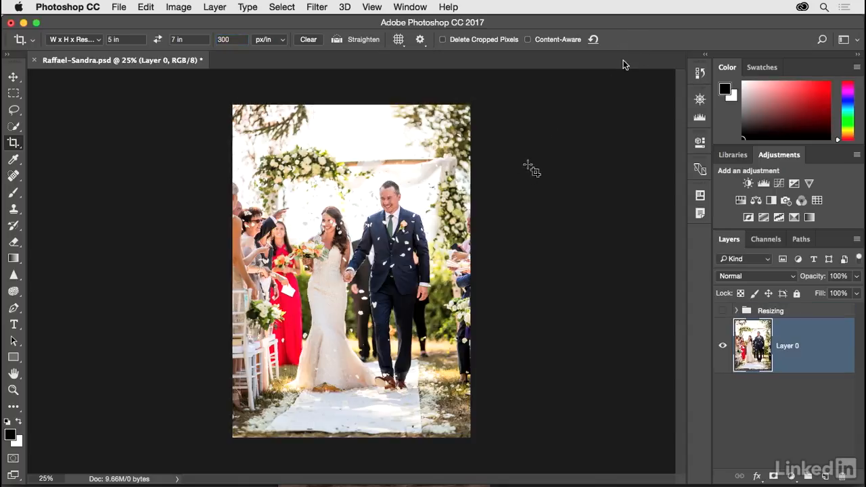
{"action": "key", "text": "super+equal"}
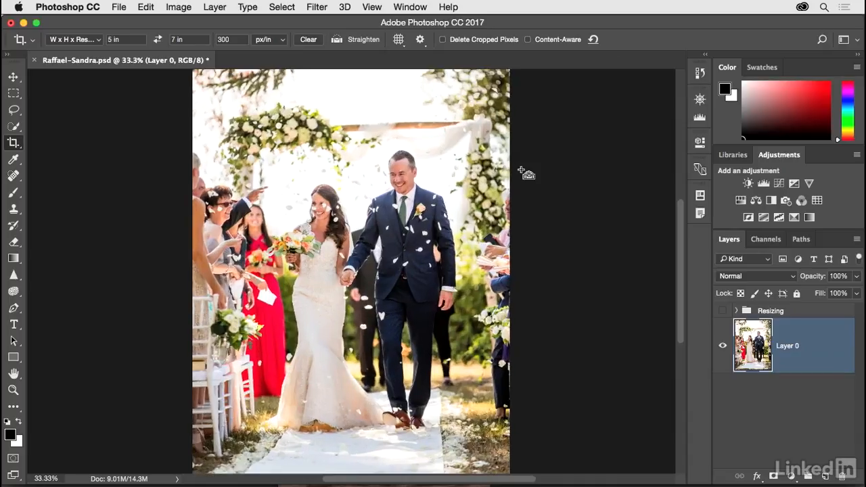
{"action": "key", "text": "super+equal"}
{"action": "left_click_drag", "start_coordinate": [512, 232], "coordinate": [510, 215]}
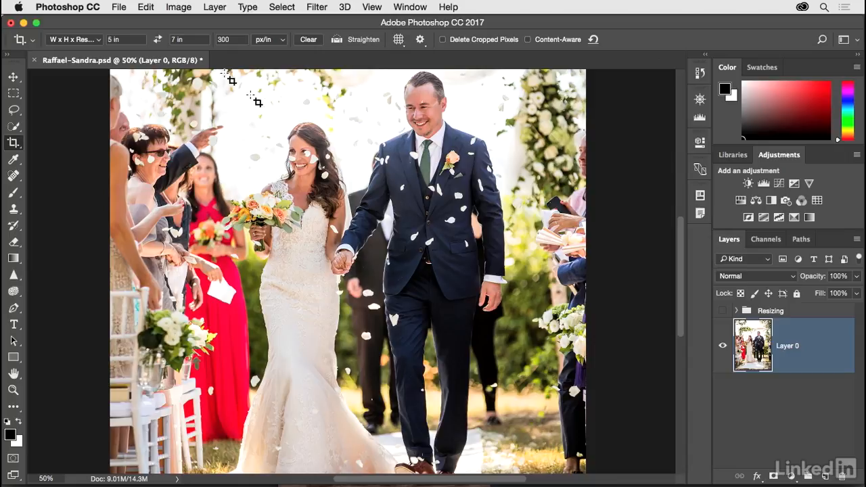
- Check the cropped photo's dimensions in inches in the Image Size settings and leave them without applying changes
{"action": "left_click", "coordinate": [184, 8]}
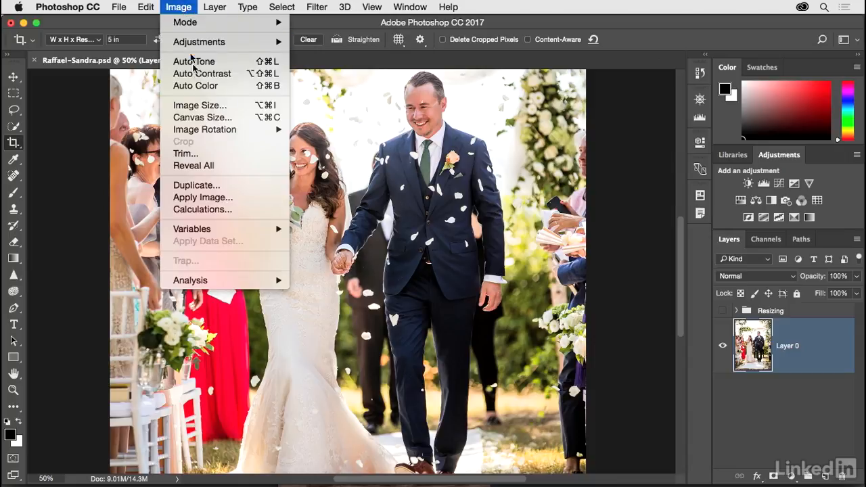
{"action": "left_click", "coordinate": [199, 107]}
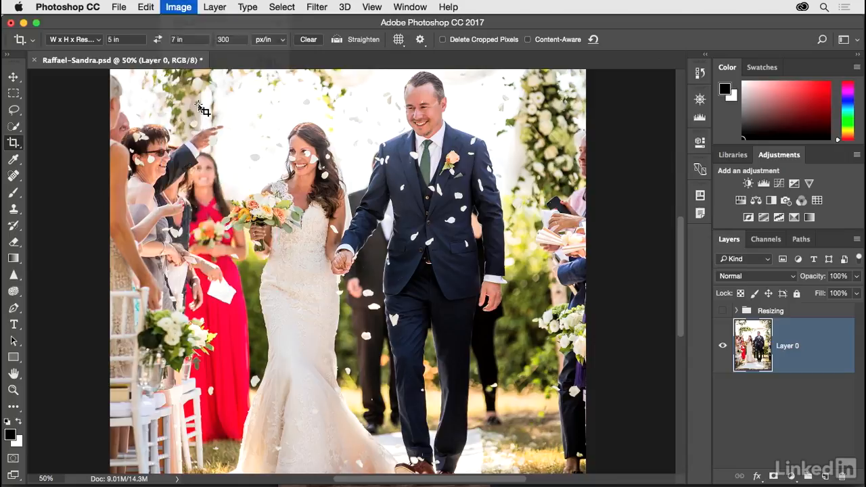
{"action": "left_click_drag", "start_coordinate": [386, 124], "coordinate": [385, 312]}
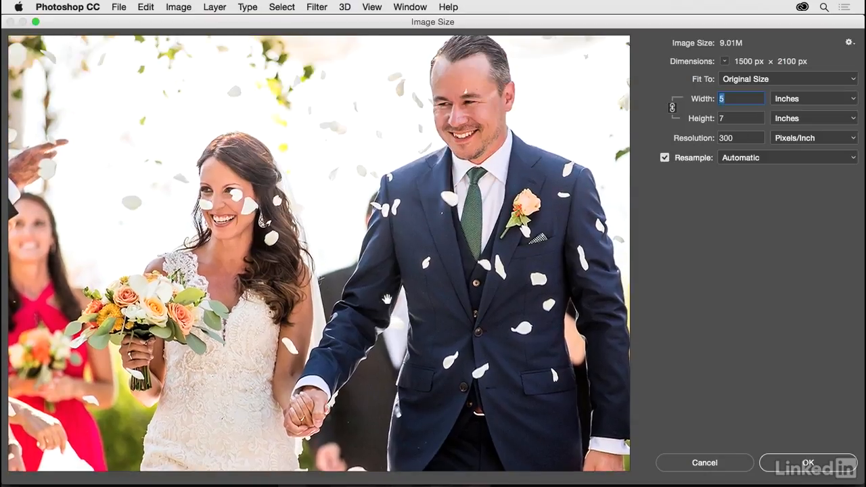
{"action": "left_click", "coordinate": [725, 61]}
{"action": "left_click", "coordinate": [745, 93]}
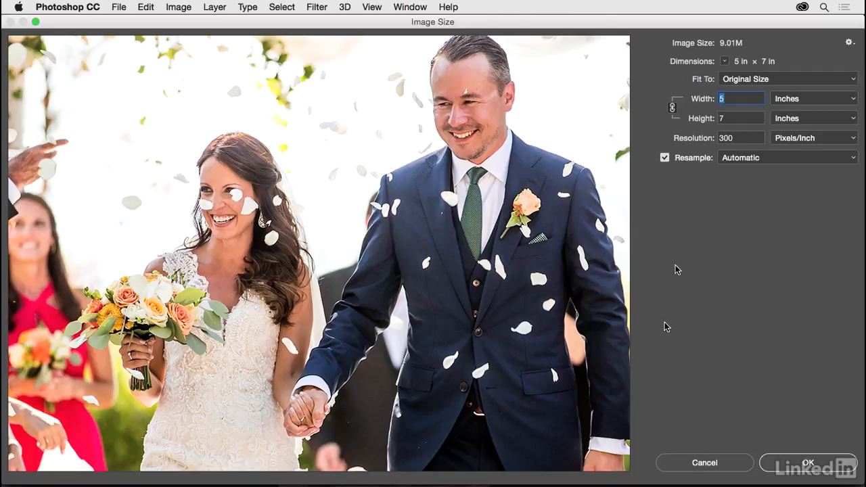
{"action": "left_click", "coordinate": [706, 463]}
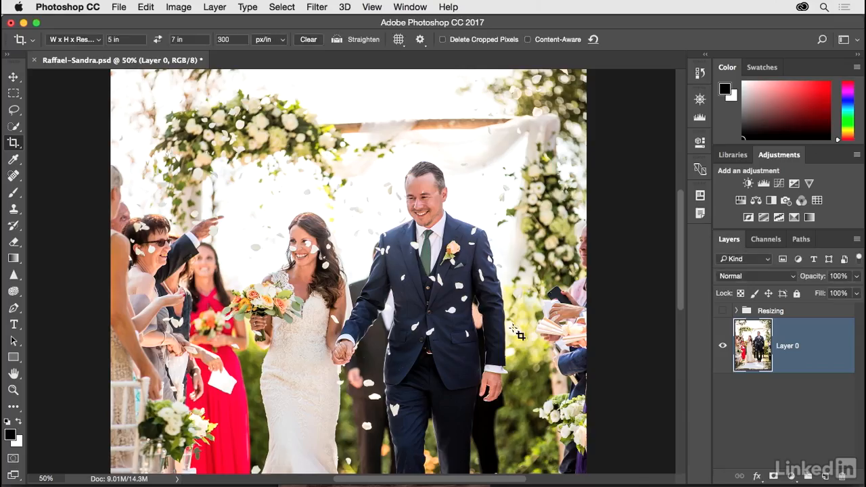
- Review the Resizing group's list once more over the cropped photo, switch to the Move tool, and hide the group
{"action": "left_click_drag", "start_coordinate": [518, 334], "coordinate": [514, 266]}
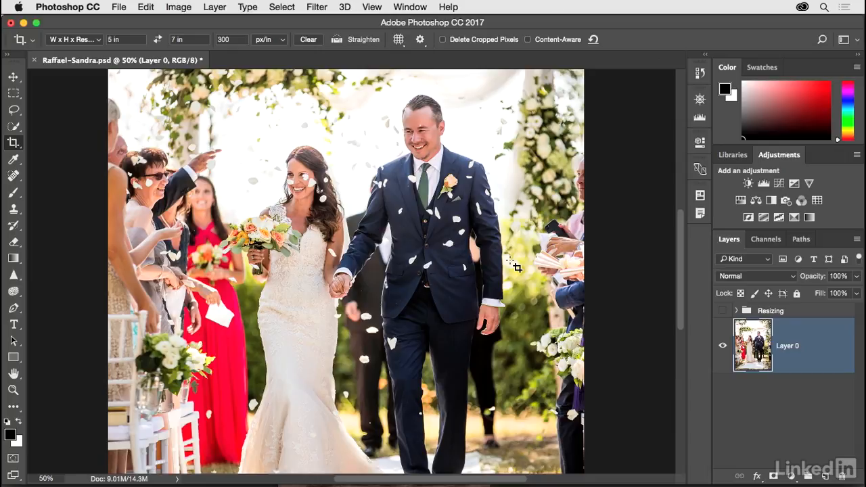
{"action": "left_click", "coordinate": [723, 311]}
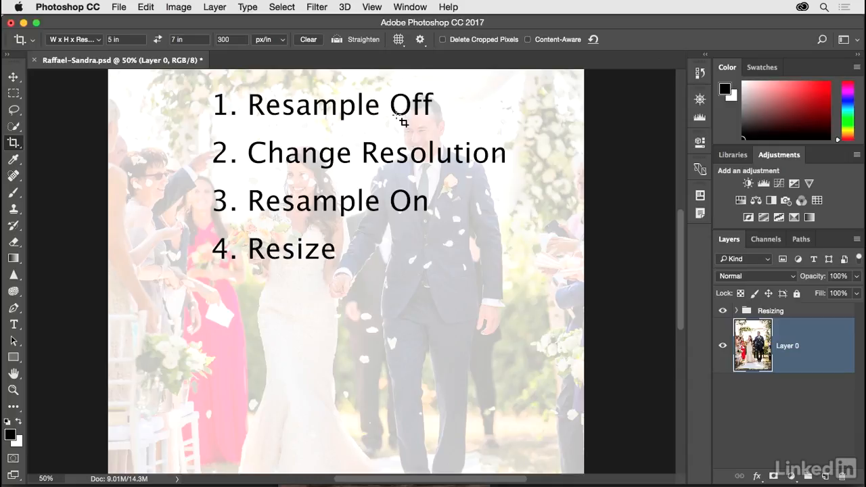
{"action": "left_click_drag", "start_coordinate": [496, 162], "coordinate": [510, 260]}
{"action": "key", "text": "super+plus"}
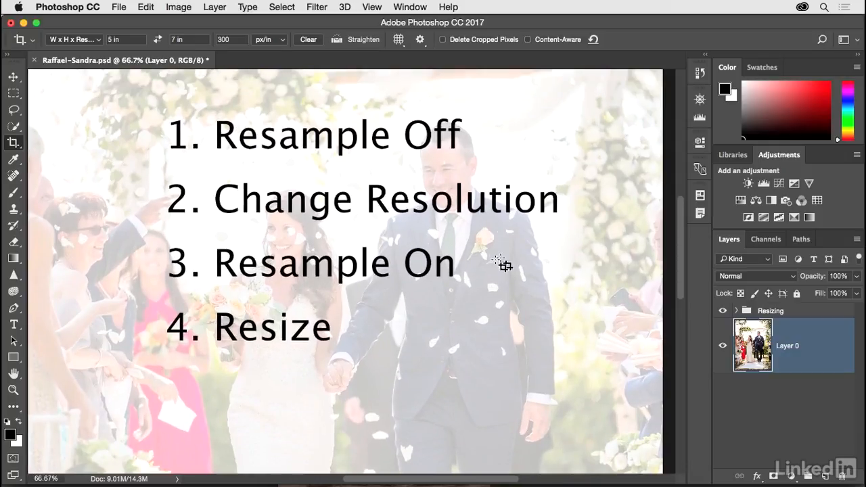
{"action": "key", "text": "v"}
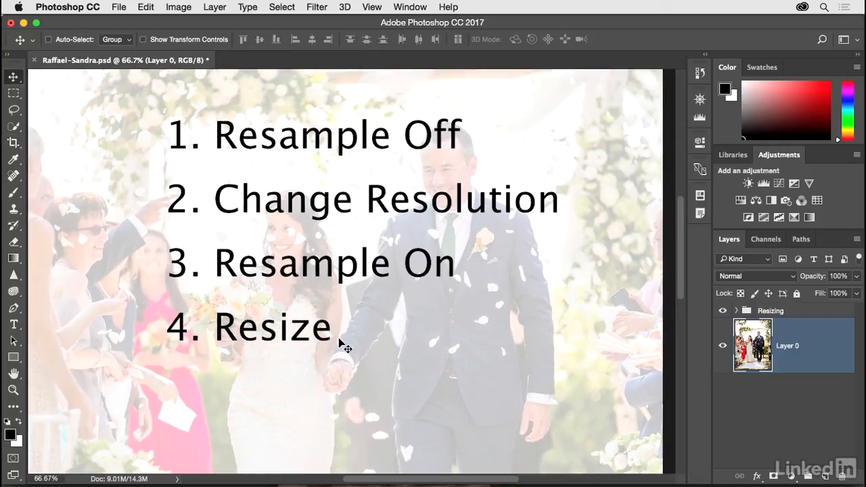
{"action": "left_click", "coordinate": [724, 311]}
{"action": "left_click_drag", "start_coordinate": [556, 344], "coordinate": [574, 324]}
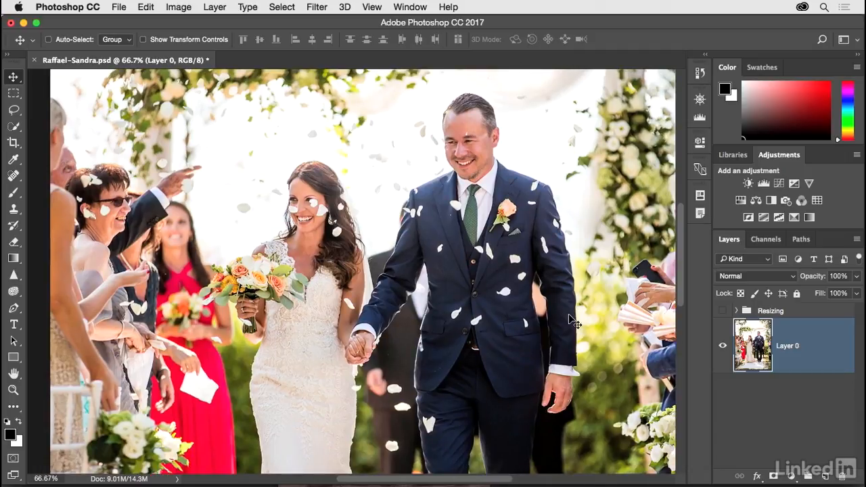